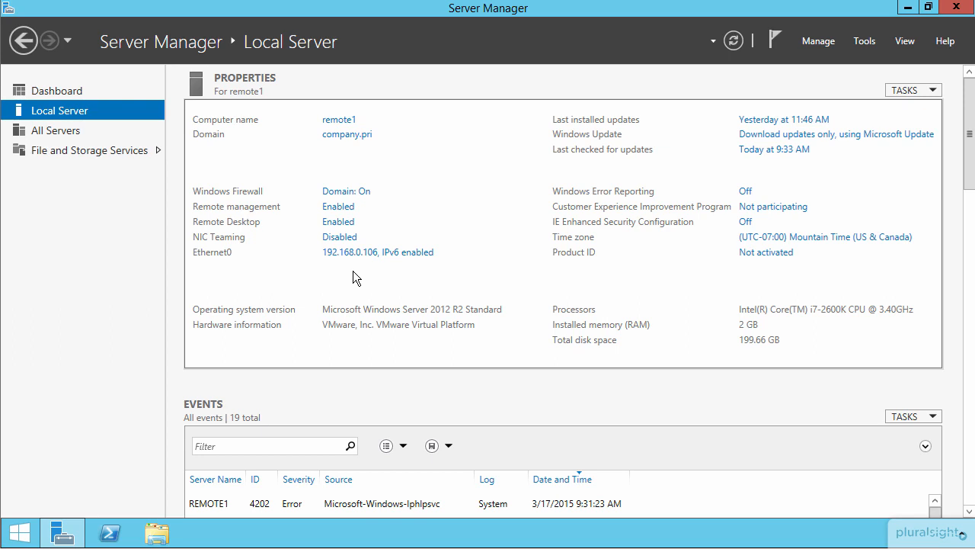
left_click(819, 42)
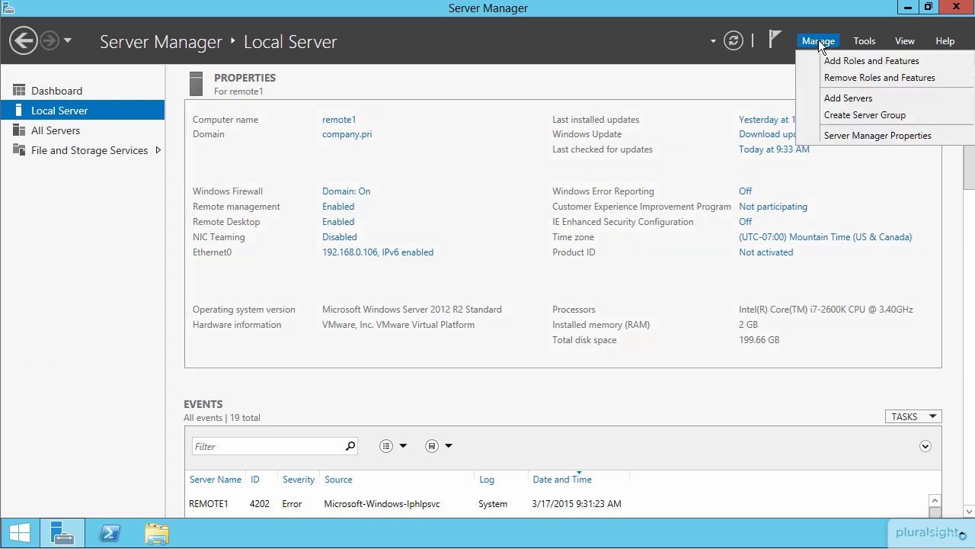
left_click(830, 64)
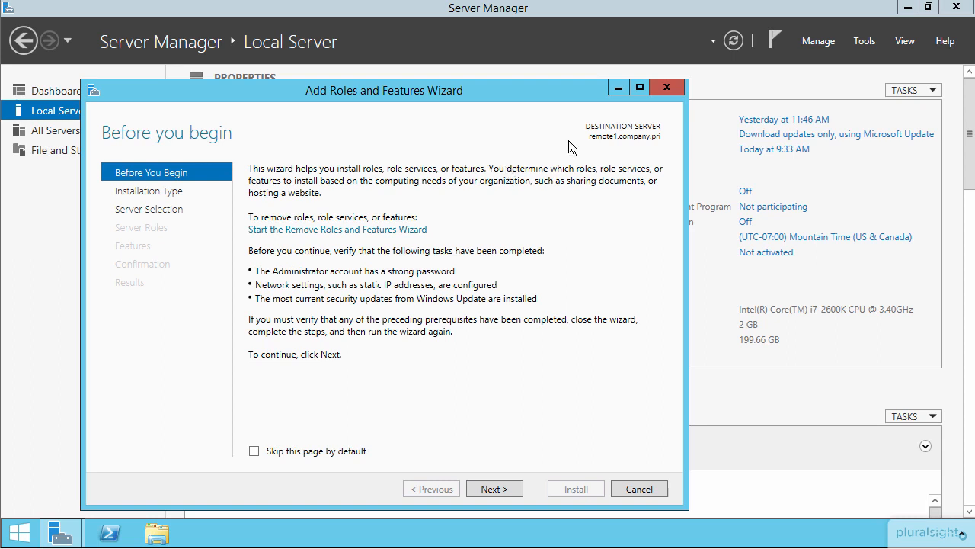
left_click(638, 488)
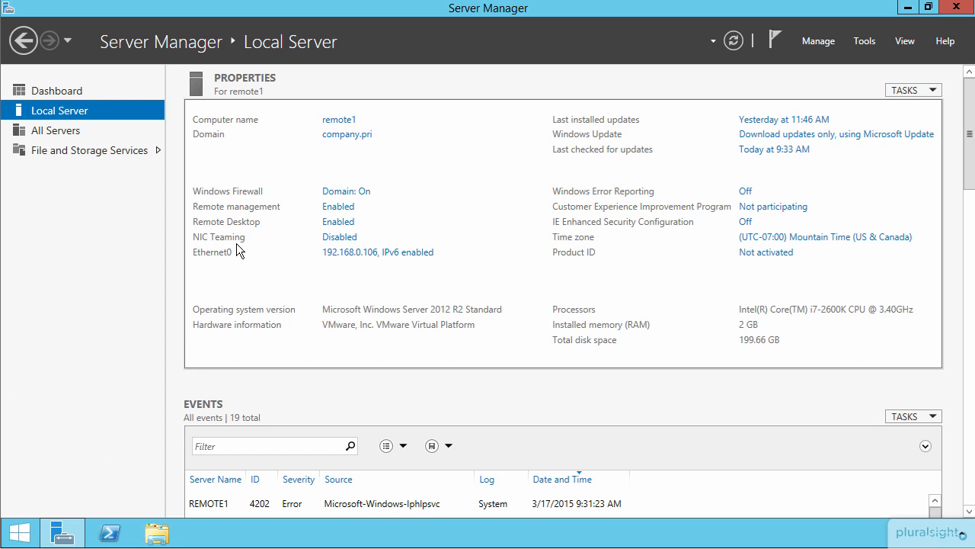
Review the host-only virtual networks in VMware's Virtual Network Editor and close it without making changes.
left_click_drag(0, 51, 427, 52)
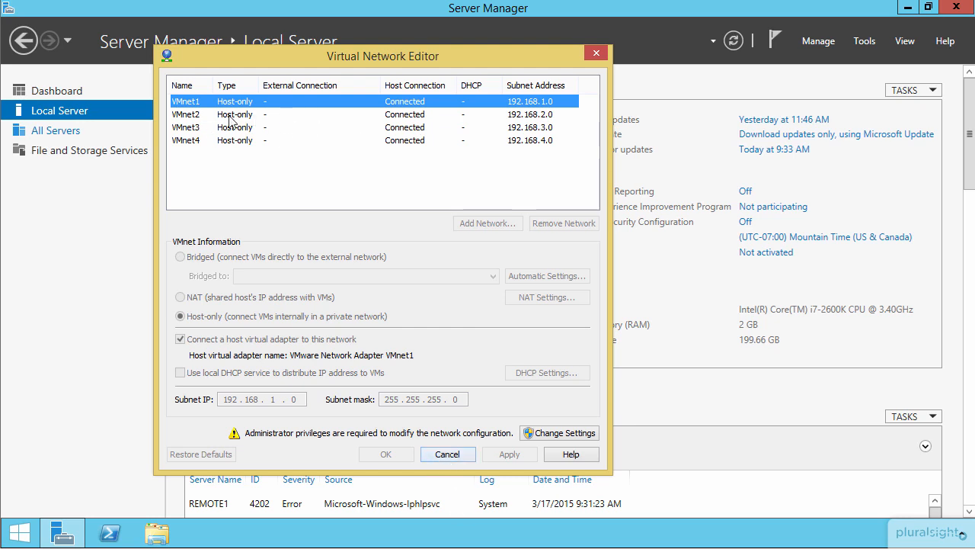
left_click(448, 454)
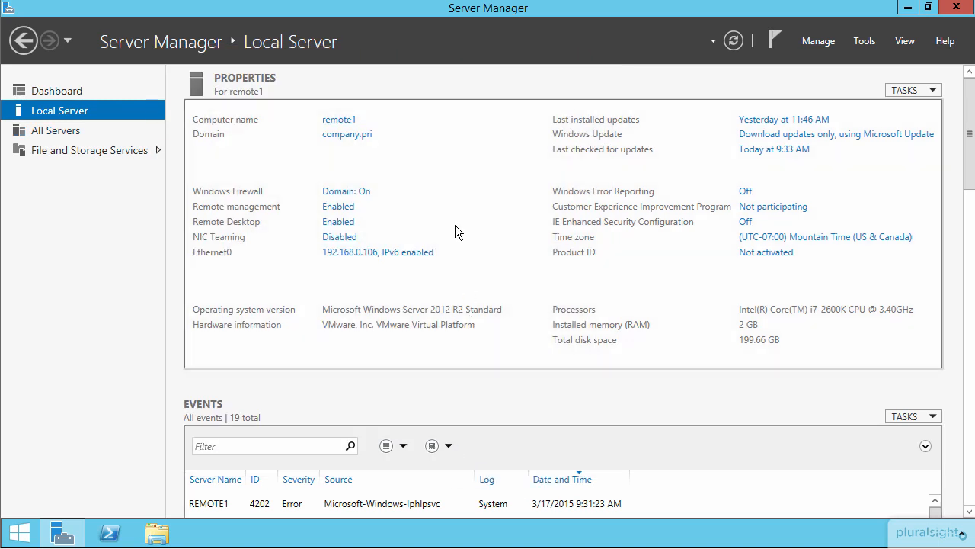
Add a second network adapter to the virtual machine on the custom network VMnet1 (Host-only) and apply the virtual machine settings.
right_click(336, 0)
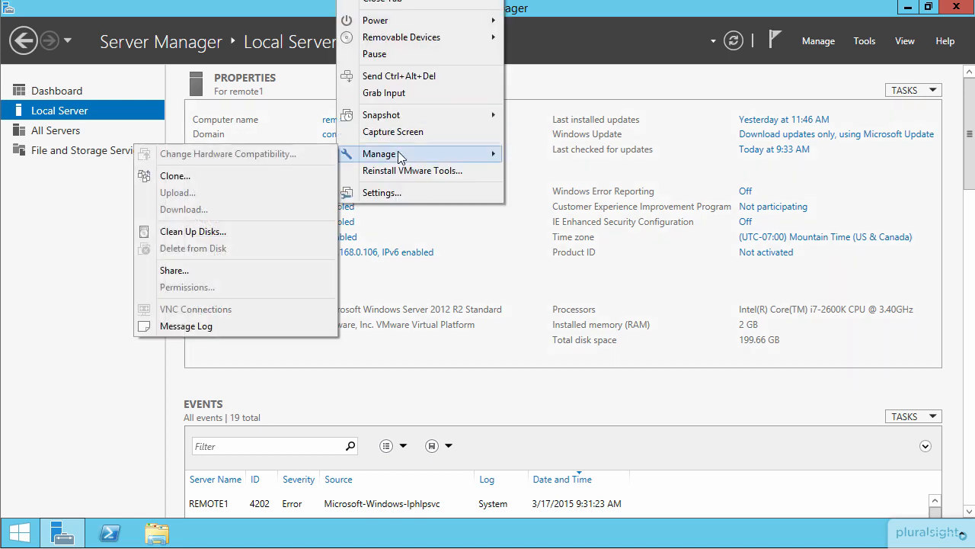
left_click(381, 194)
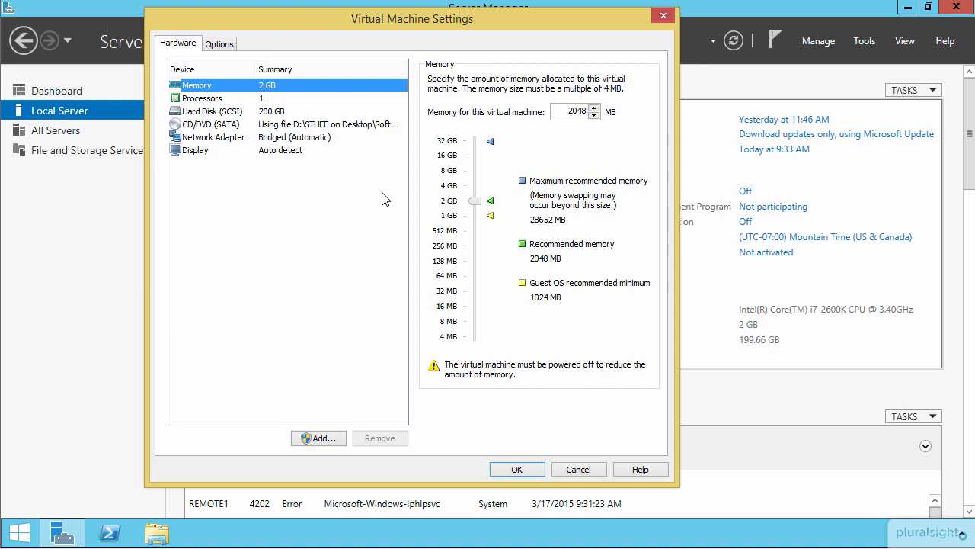
left_click(259, 142)
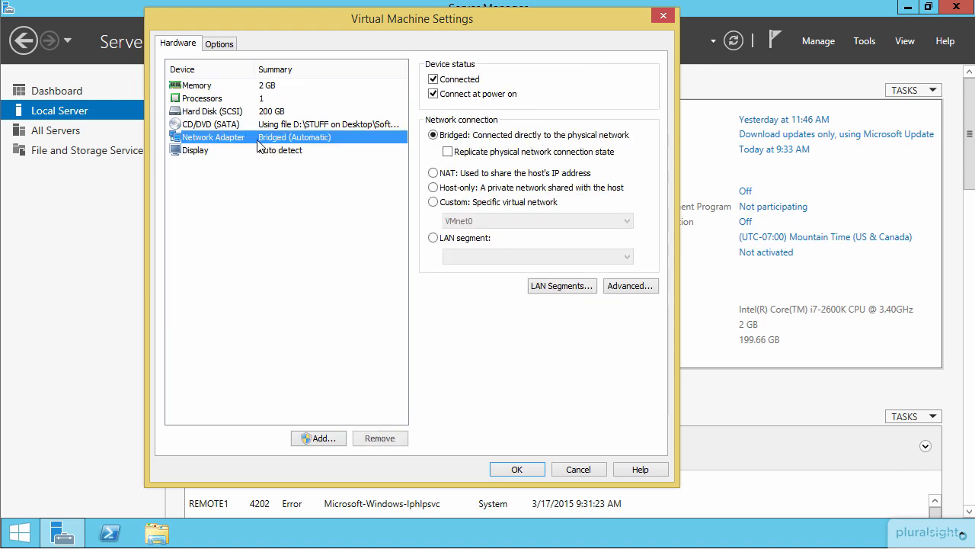
left_click(318, 439)
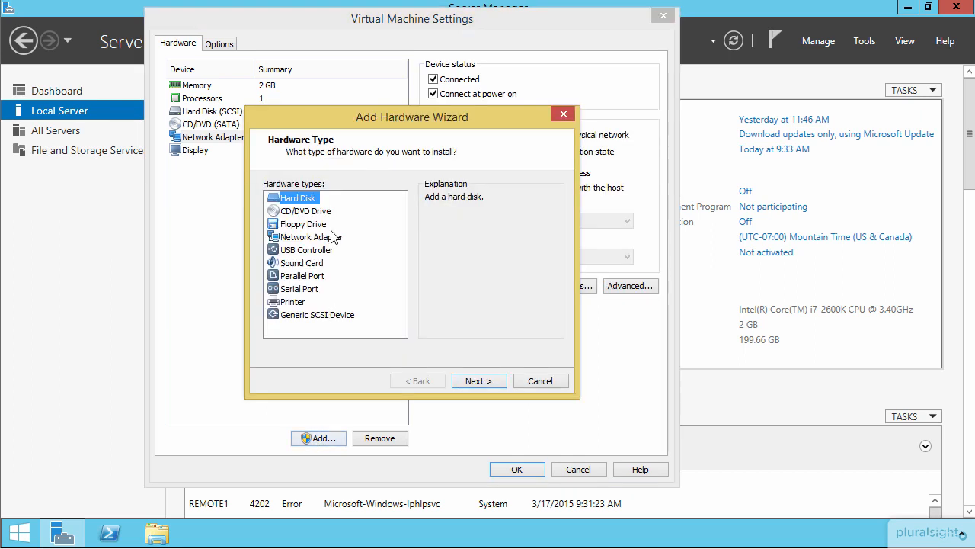
left_click(332, 238)
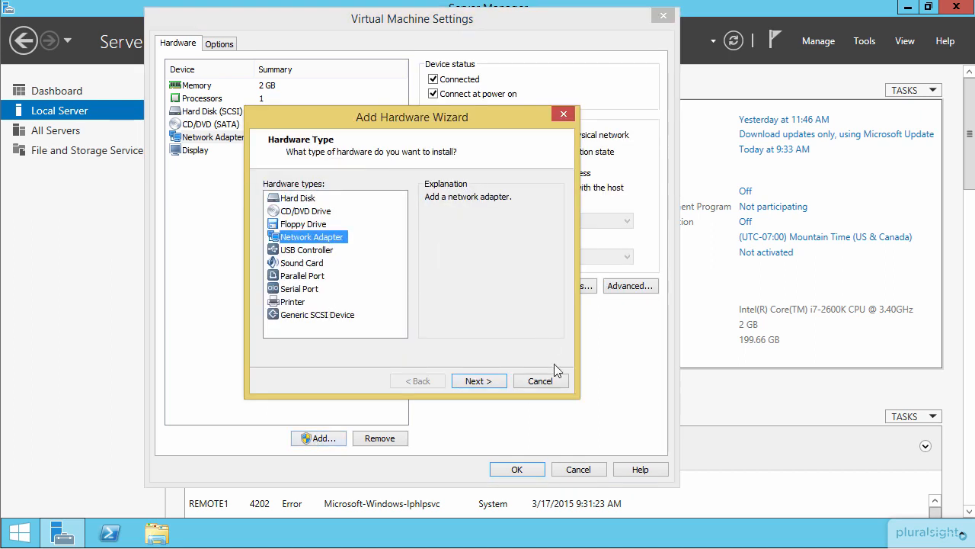
left_click(480, 380)
left_click(339, 268)
left_click(324, 287)
left_click(320, 310)
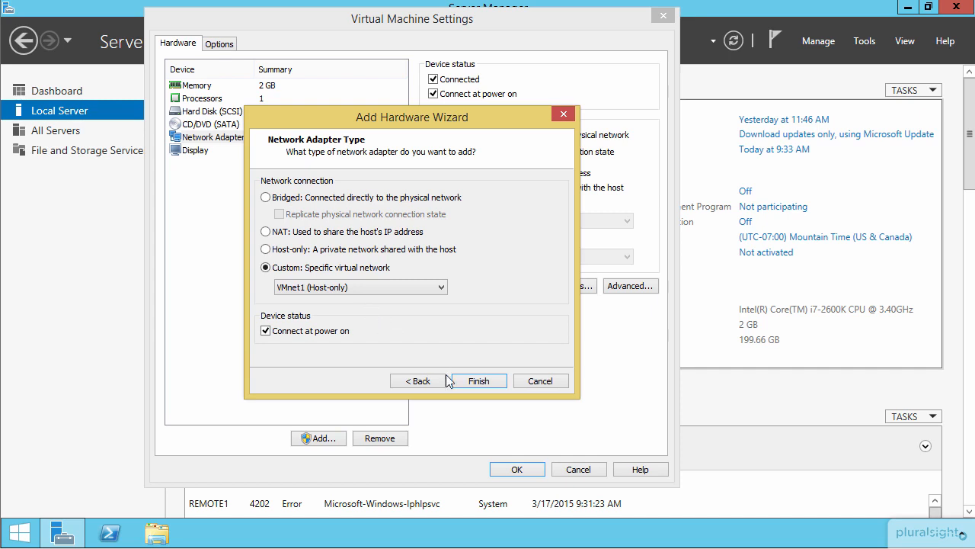
left_click(475, 381)
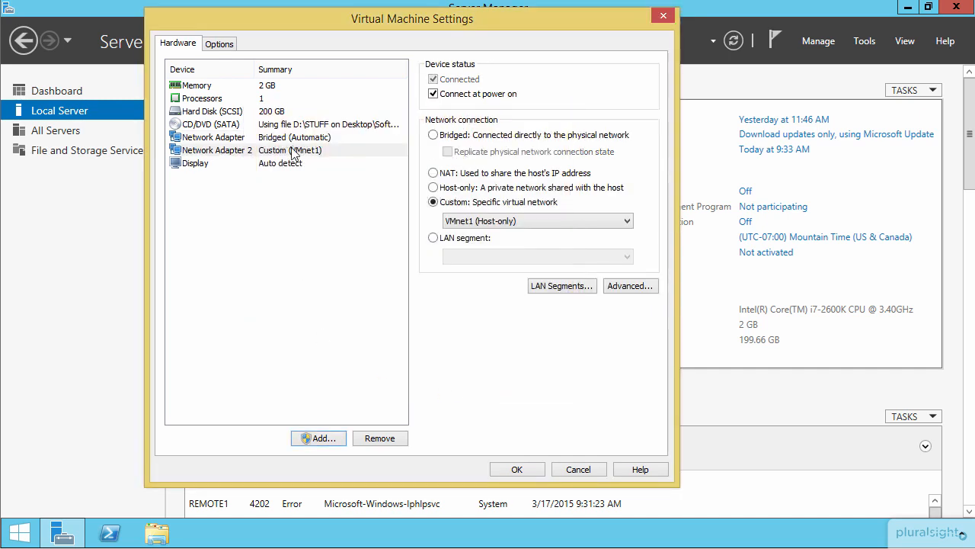
left_click(517, 469)
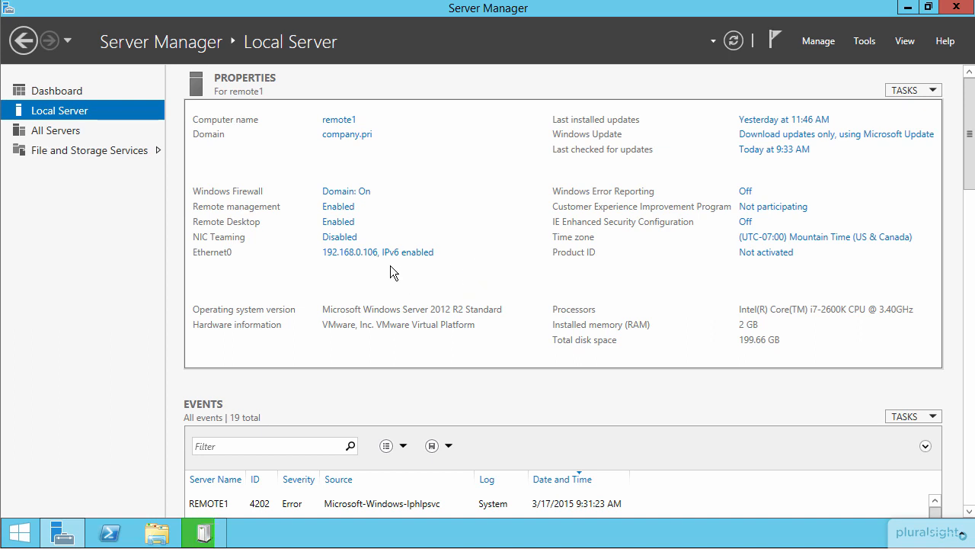
Open the properties of the Ethernet1 connection from the Network Connections window.
left_click(203, 532)
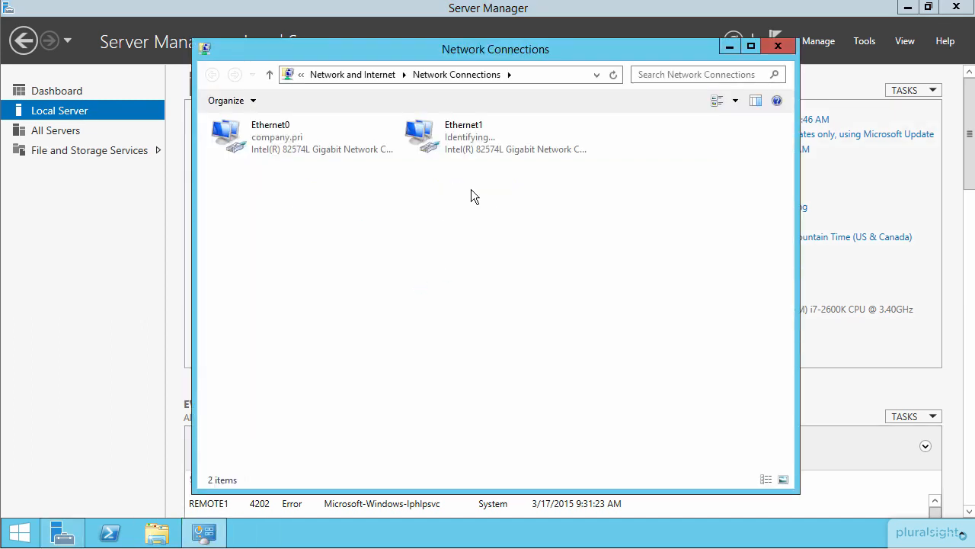
left_click(468, 142)
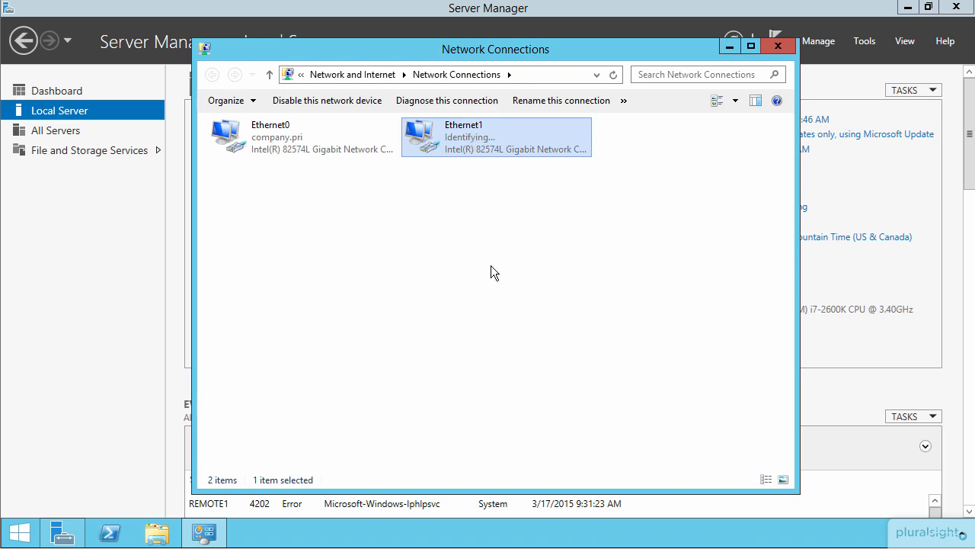
key("shift+F10")
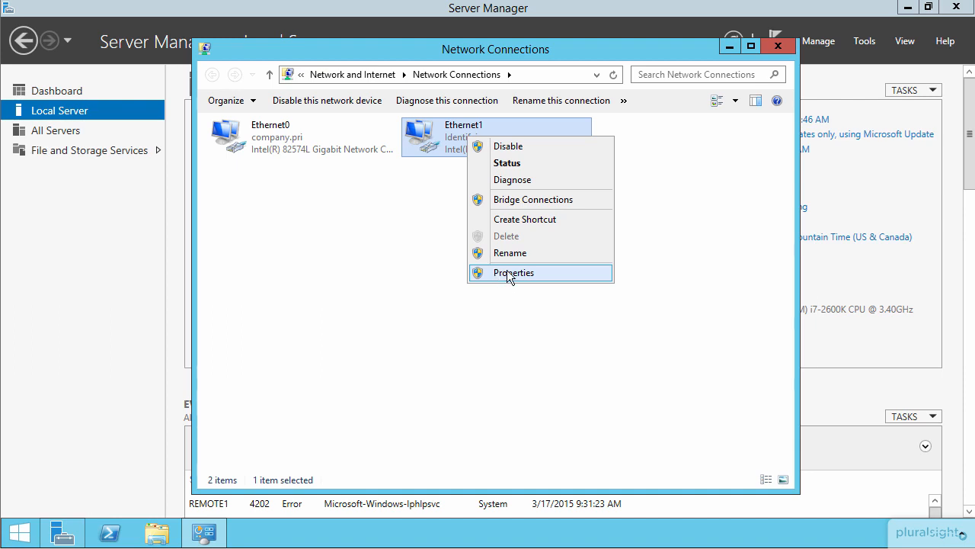
left_click(507, 272)
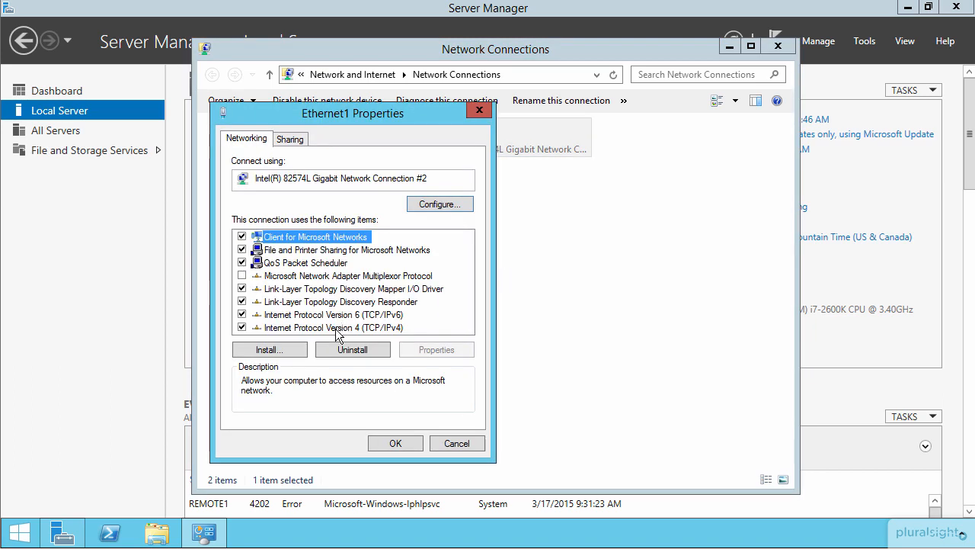
Assign Ethernet1 the static IPv4 address 192.168.1.106 with the default subnet mask, and close its properties.
left_click(331, 329)
left_click(446, 351)
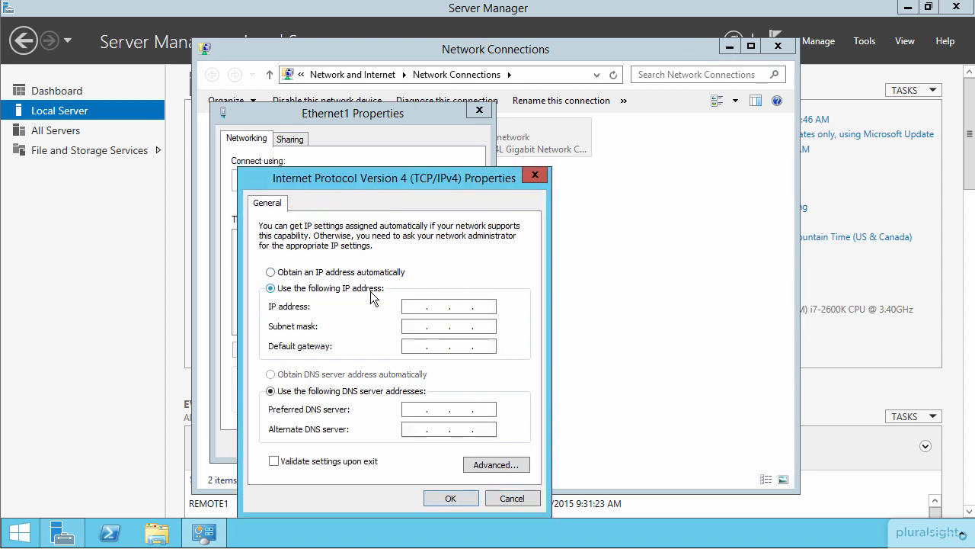
left_click(415, 307)
type("192 . 168 . 1 . 1")
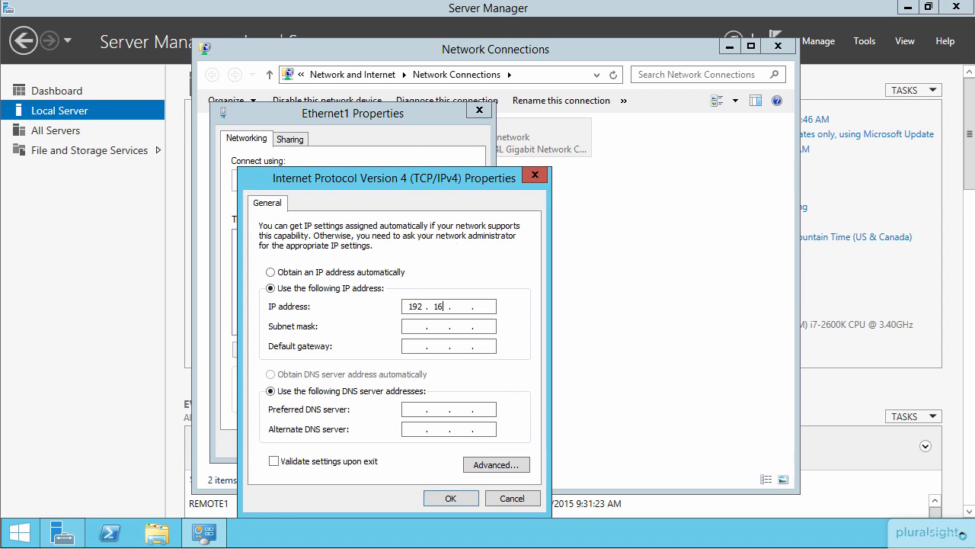
type("06")
key("Tab")
key("Tab")
left_click(450, 496)
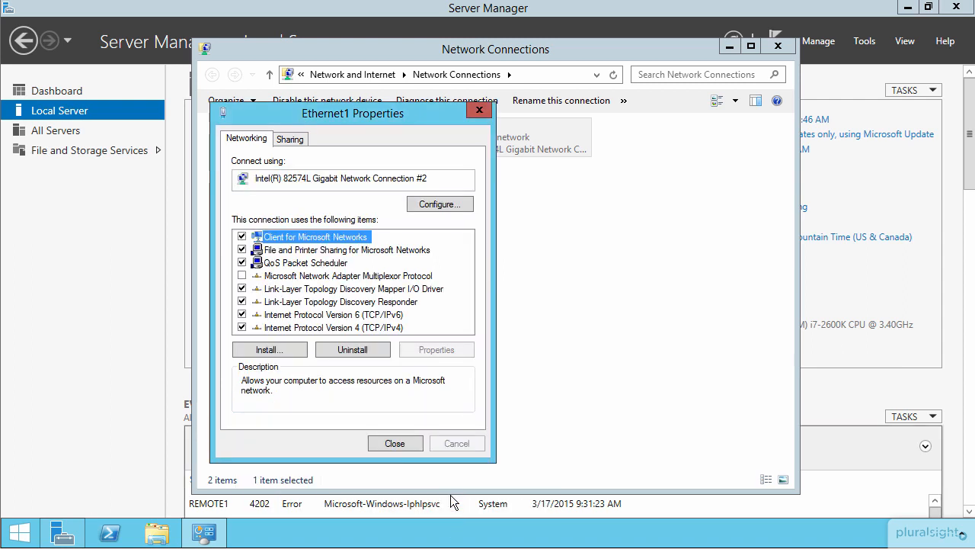
left_click(397, 444)
Rename the Ethernet0 connection as Server Net.
left_click(290, 135)
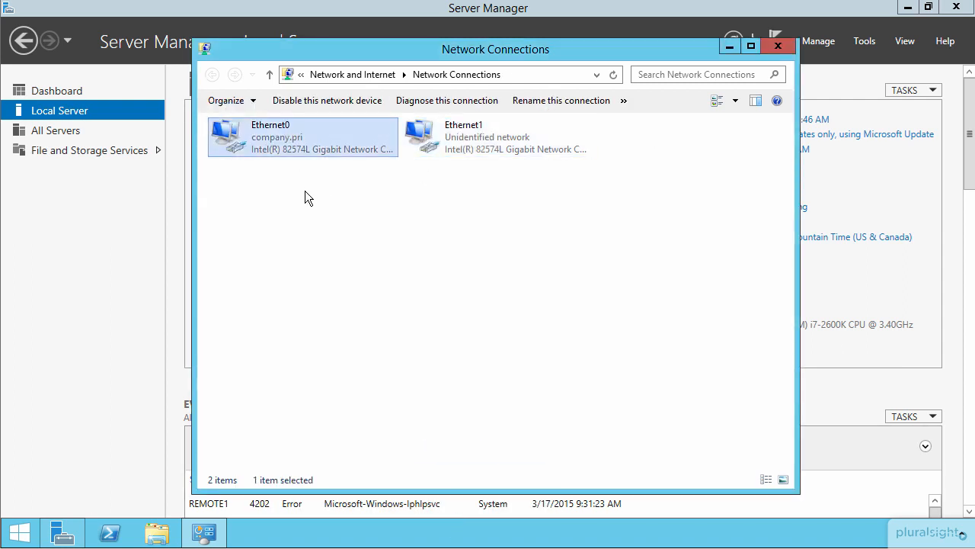
key("F2")
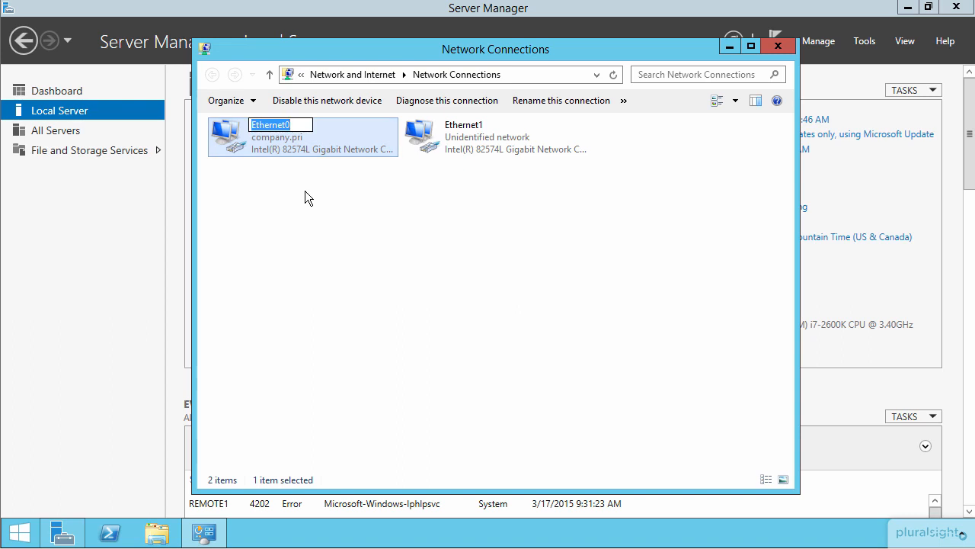
type("Server Net")
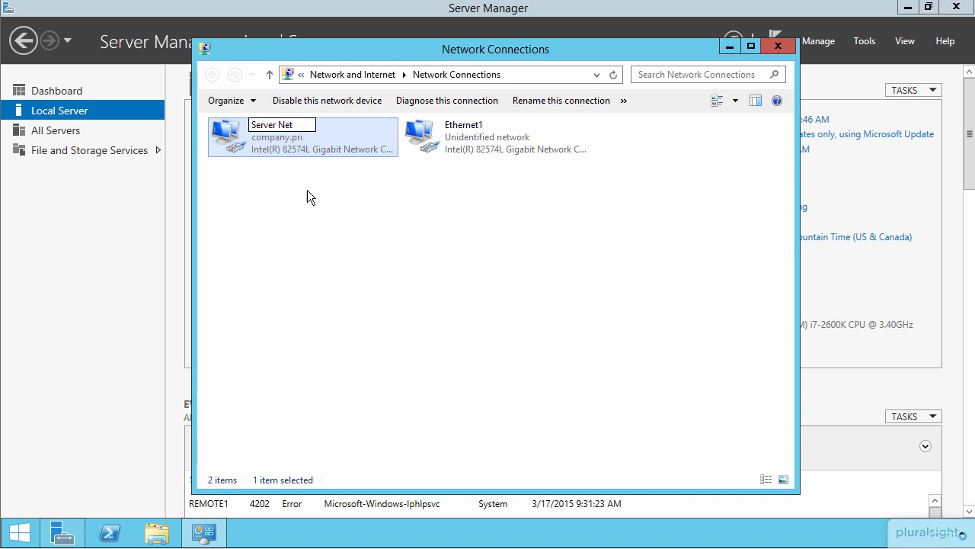
Rename the Ethernet1 connection as Extranet and close the Network Connections window.
left_click(452, 147)
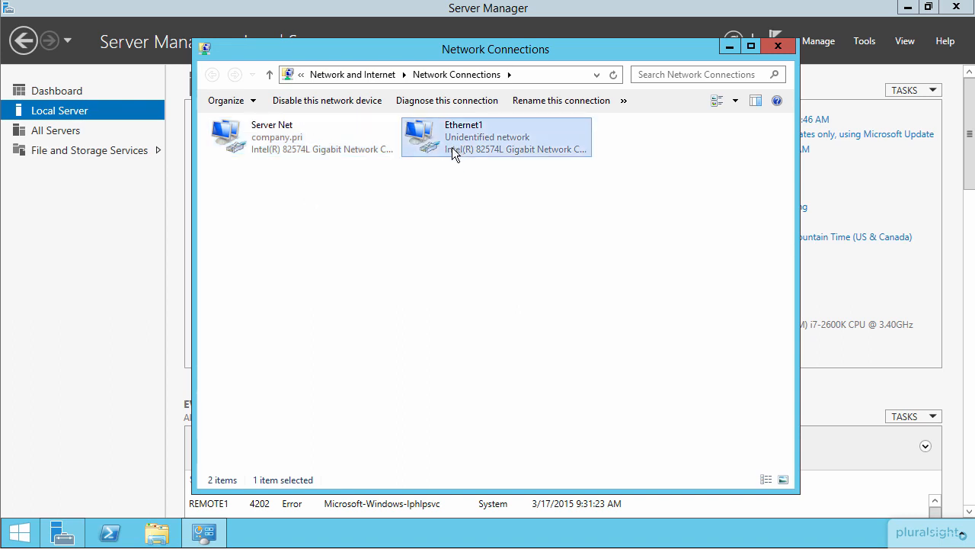
key("F2")
type("Extranet")
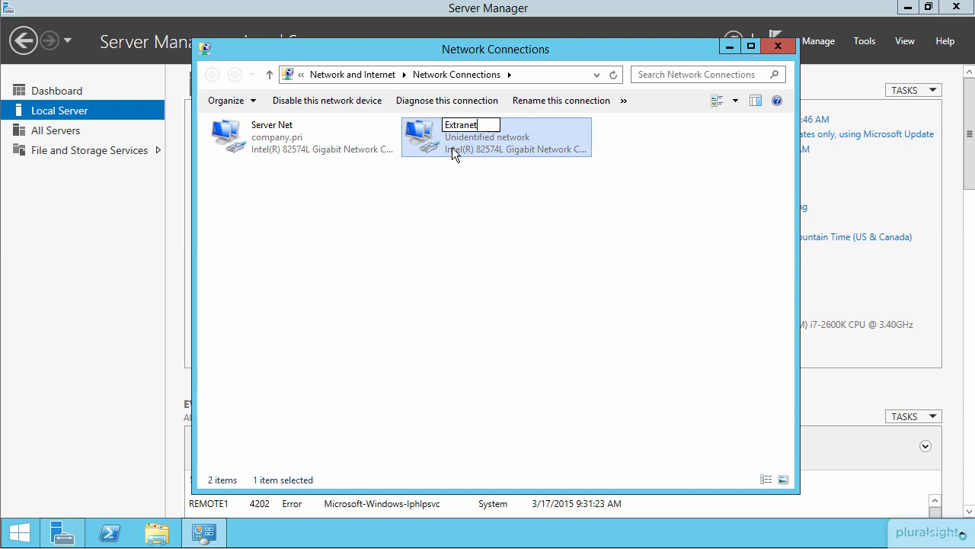
key("Return")
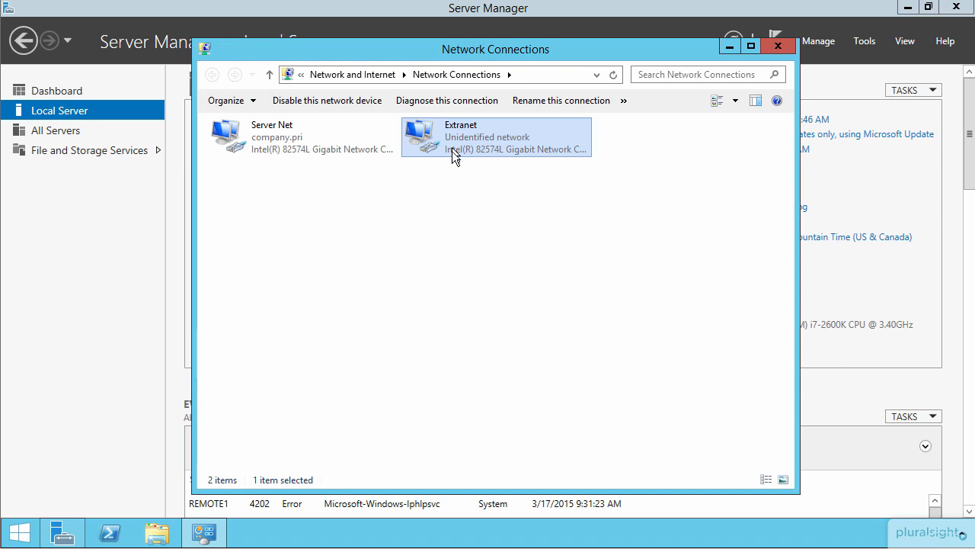
left_click(513, 259)
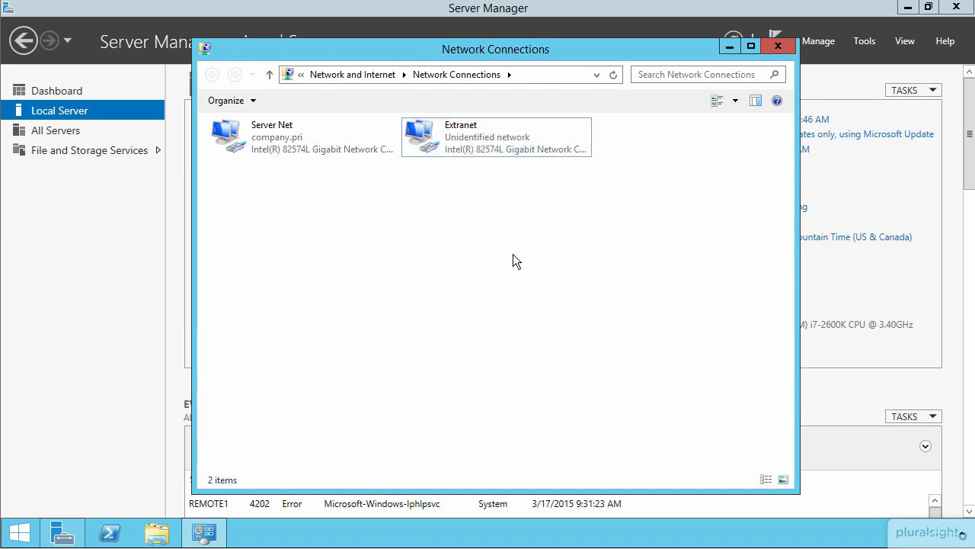
left_click(777, 48)
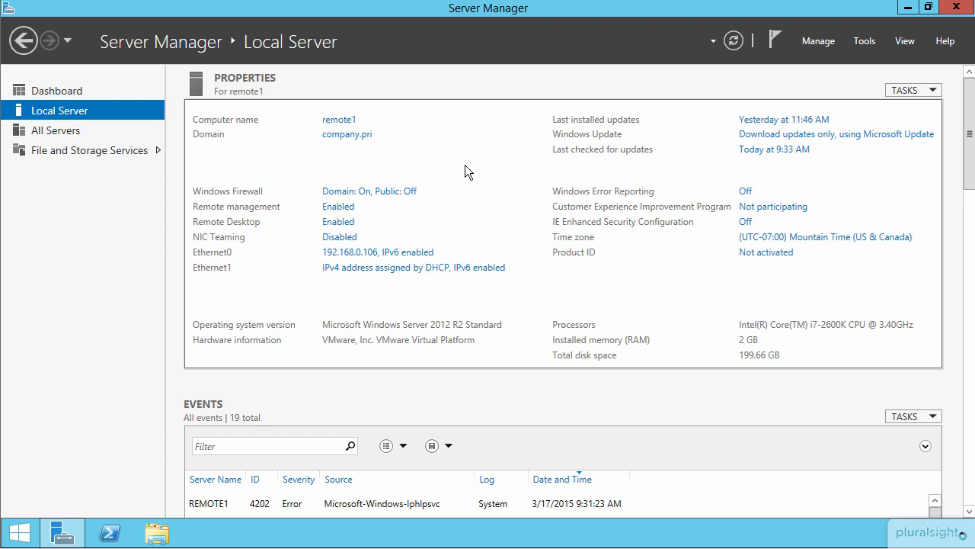